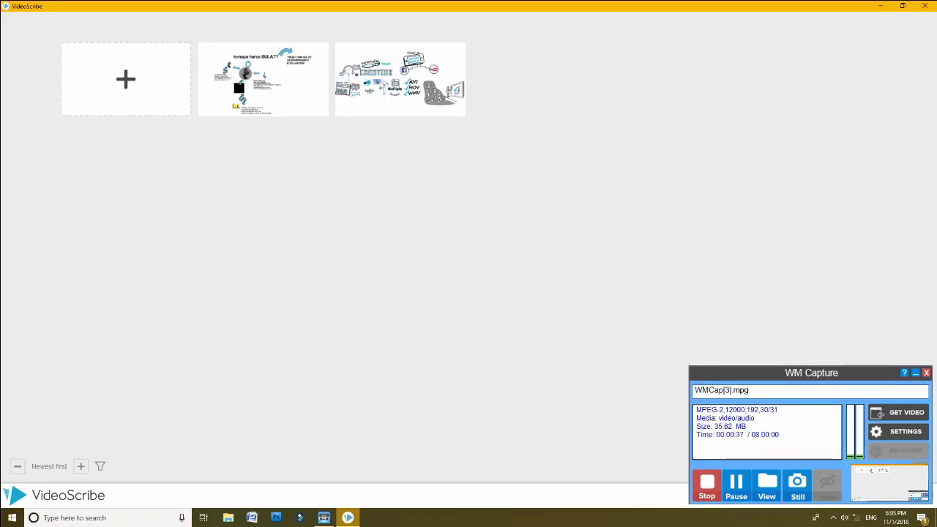
# - Look at the open dialog of the BELUM JADI scribe, dismiss it and show the desktop
pyautogui.click(263, 79)
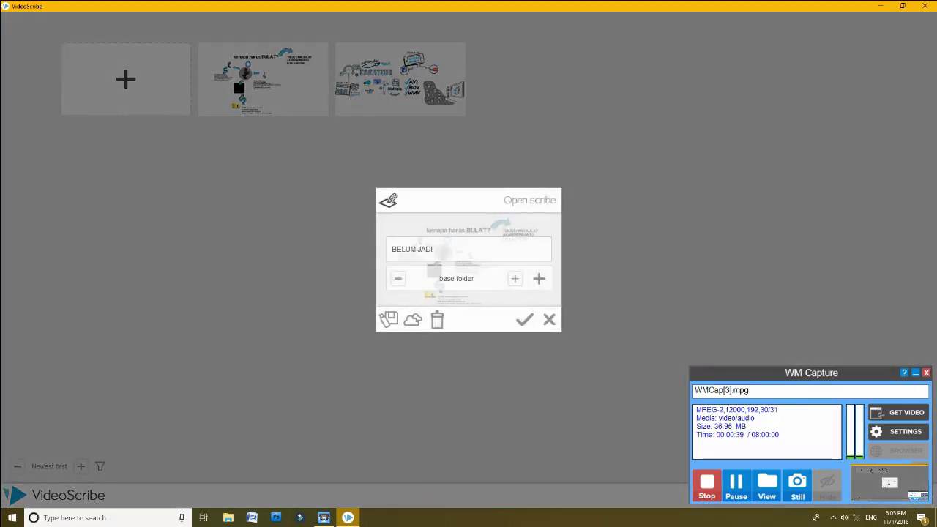
pyautogui.click(549, 320)
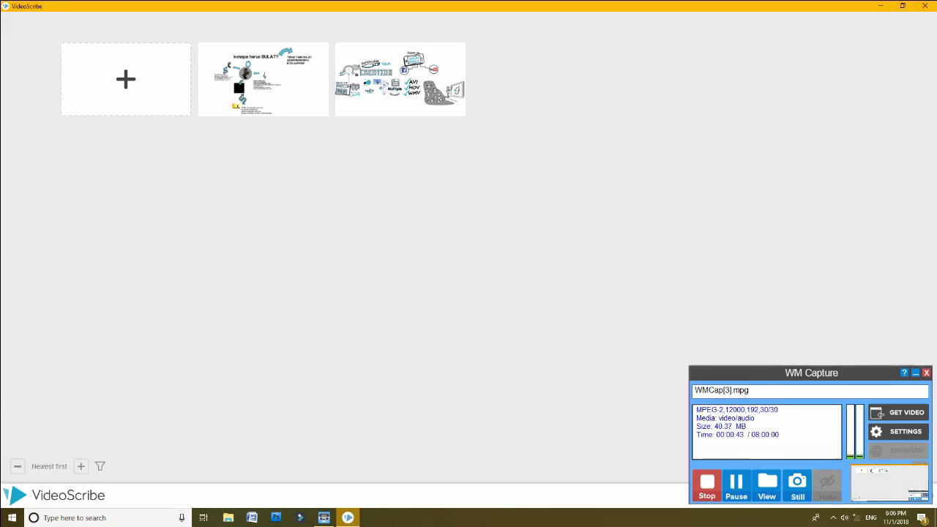
pyautogui.press('super+d')
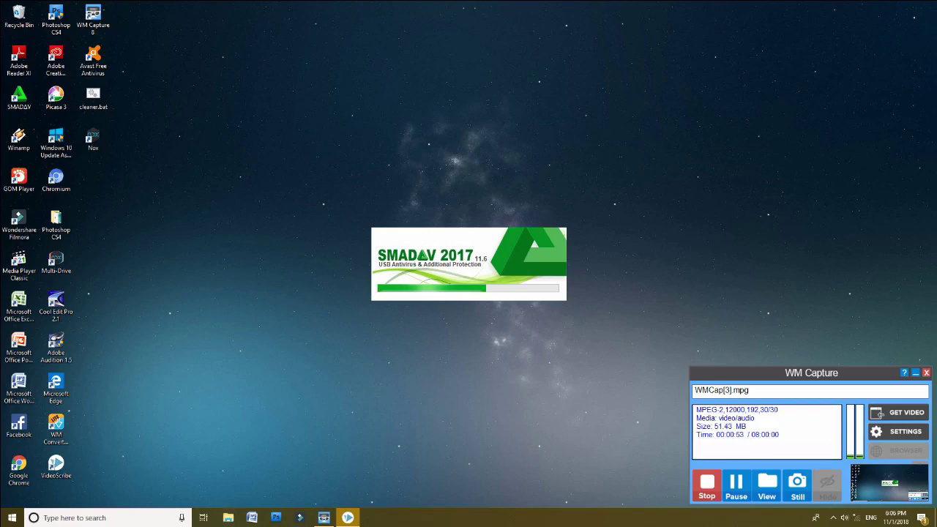
# - Refresh the desktop and open a single maximized File Explorer window
pyautogui.rightClick(287, 309)
pyautogui.click(313, 336)
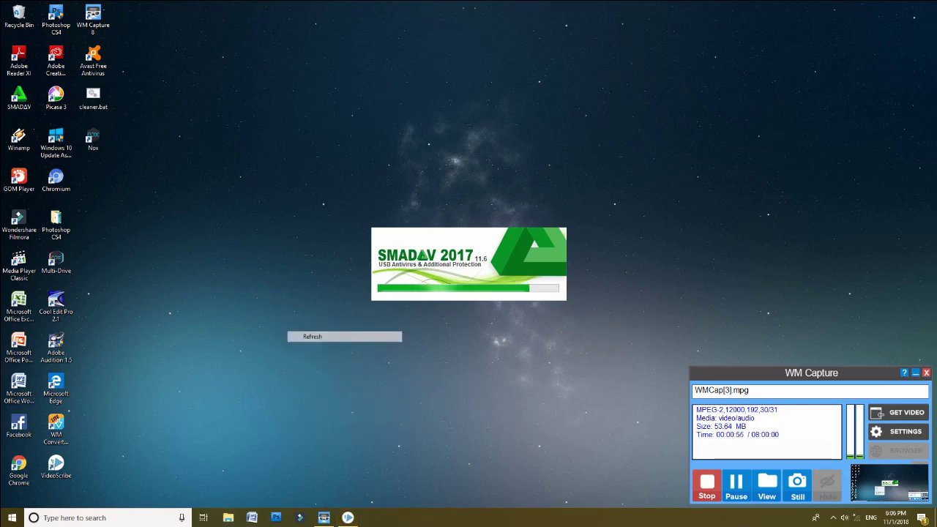
pyautogui.press('super+e')
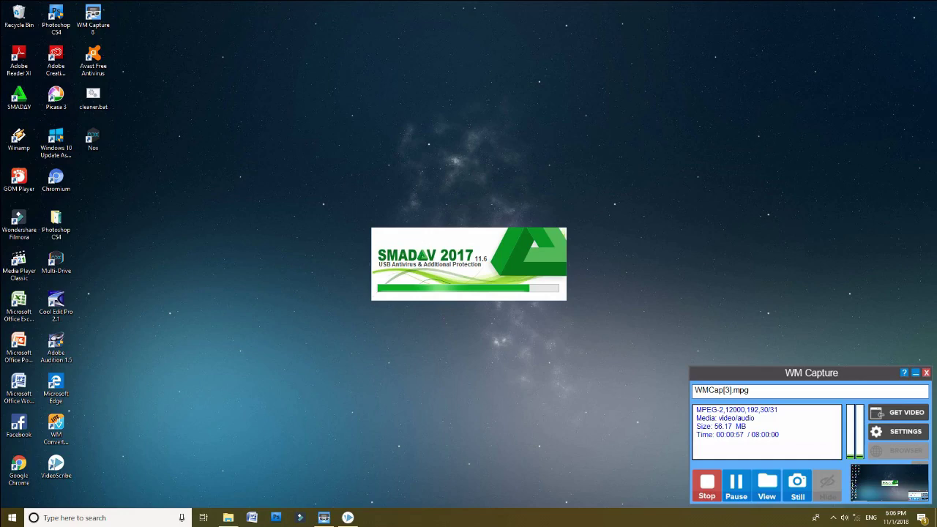
pyautogui.moveTo(476, 174); pyautogui.dragTo(374, 156)
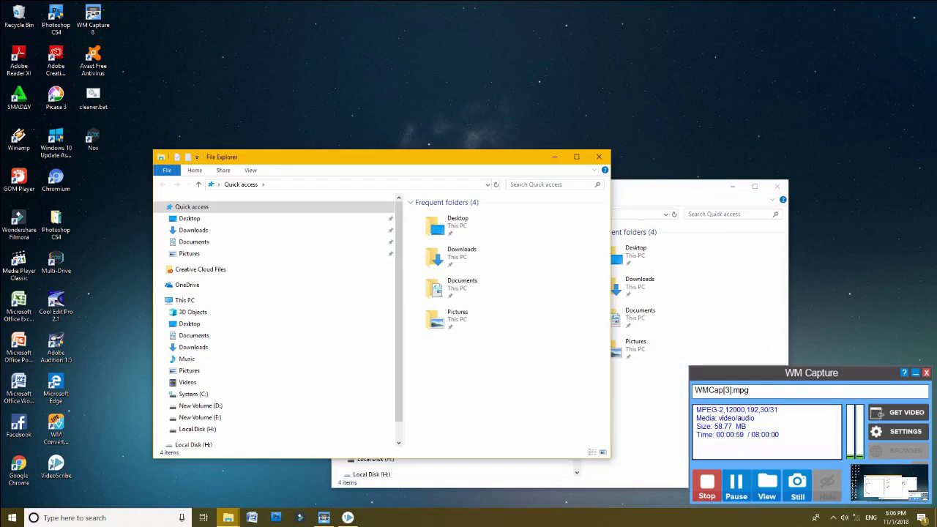
pyautogui.click(777, 186)
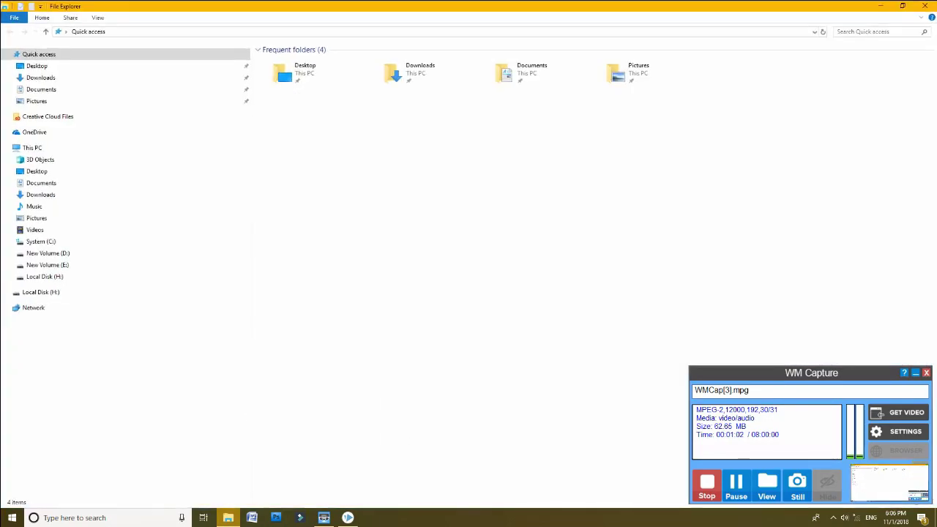
pyautogui.click(576, 157)
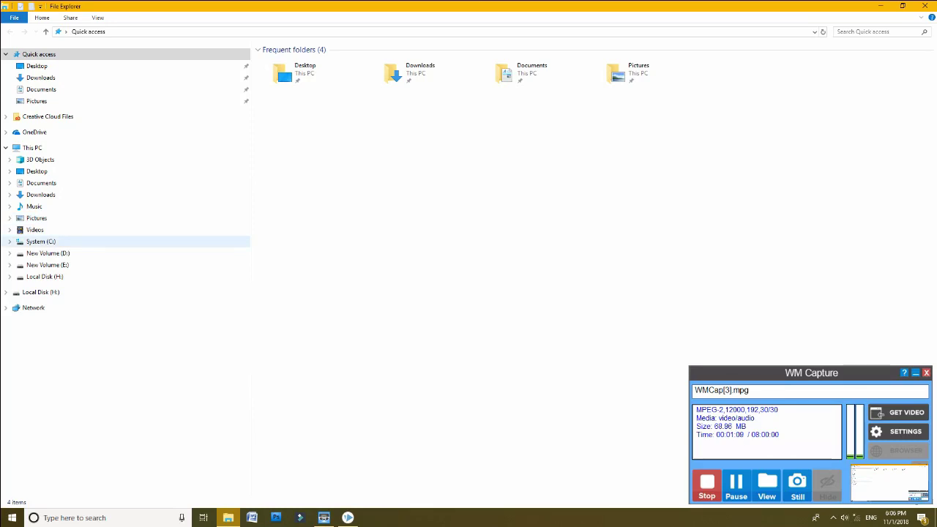
# - Open the WINDOWS 10 user folder inside Users on the System (C:) drive
pyautogui.click(41, 242)
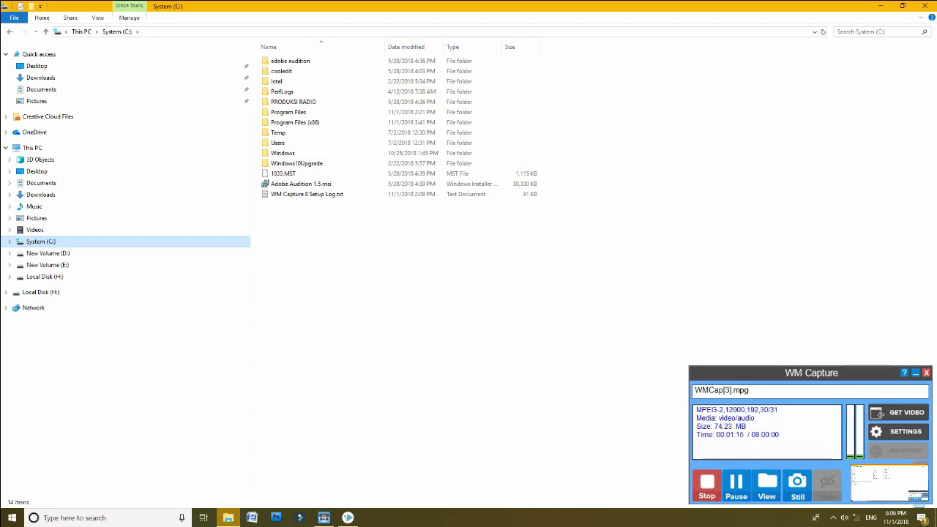
pyautogui.click(277, 143)
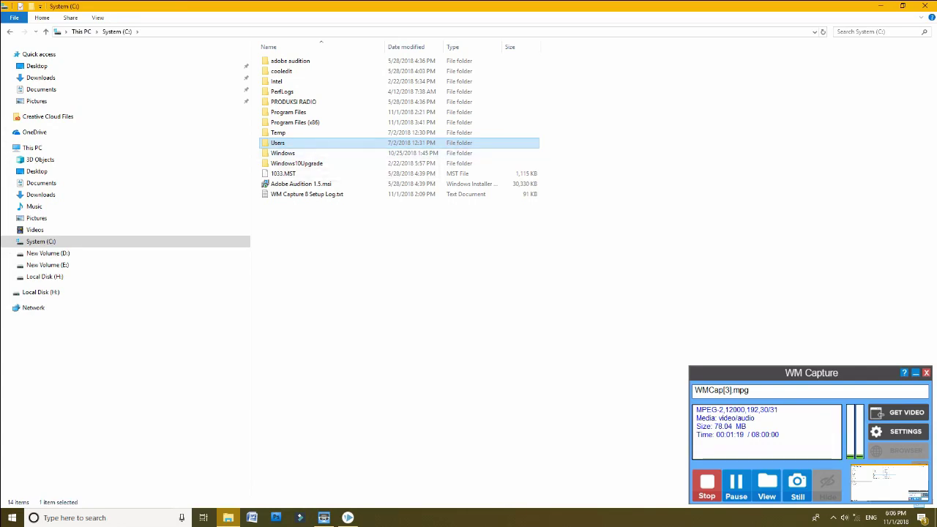
pyautogui.press('Return')
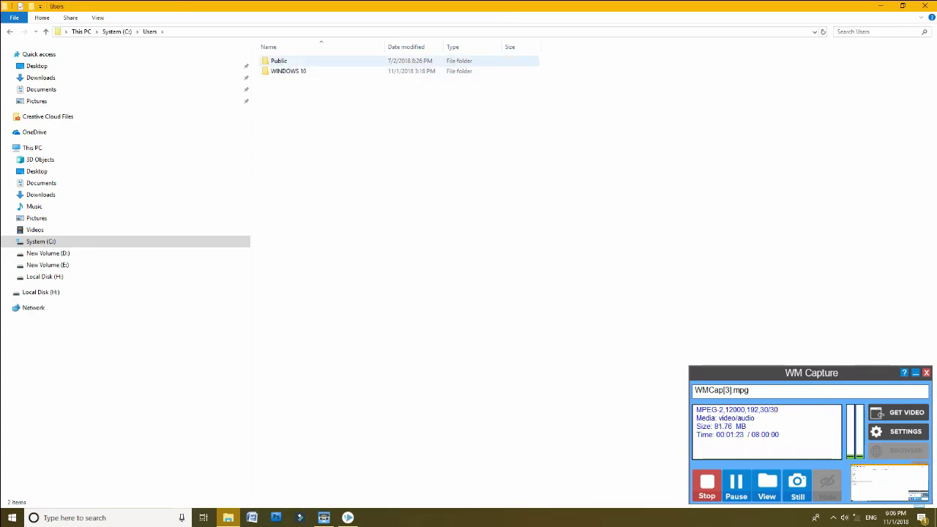
pyautogui.click(288, 72)
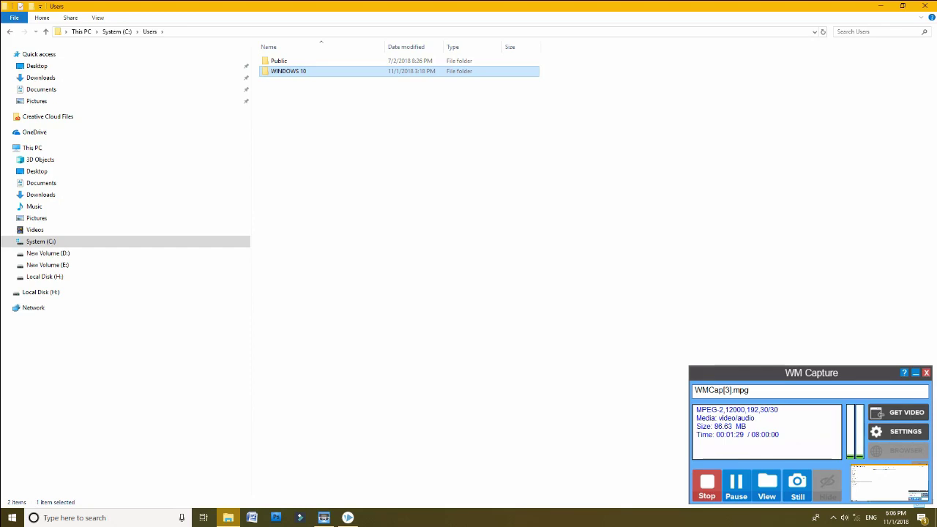
pyautogui.doubleClick(289, 71)
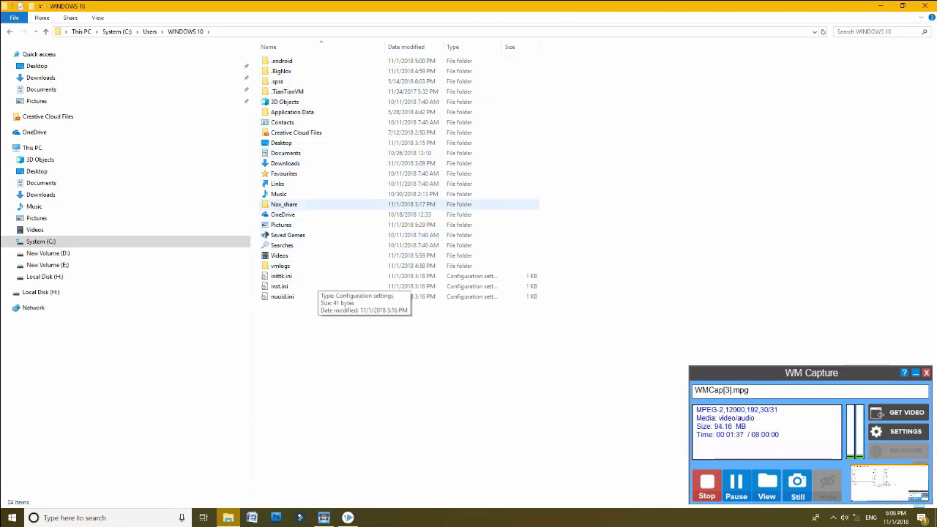
# - Show hidden items and open the Roaming folder inside AppData
pyautogui.click(97, 17)
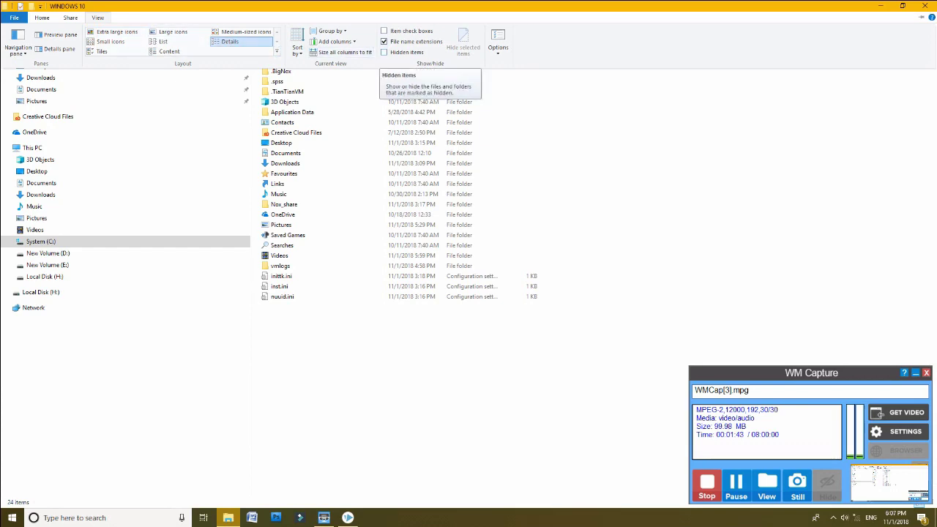
pyautogui.click(384, 52)
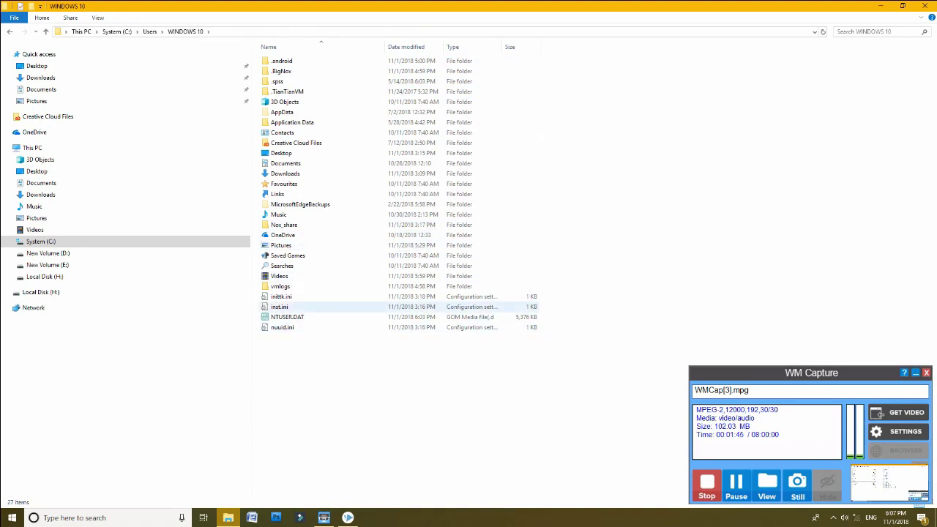
pyautogui.click(344, 112)
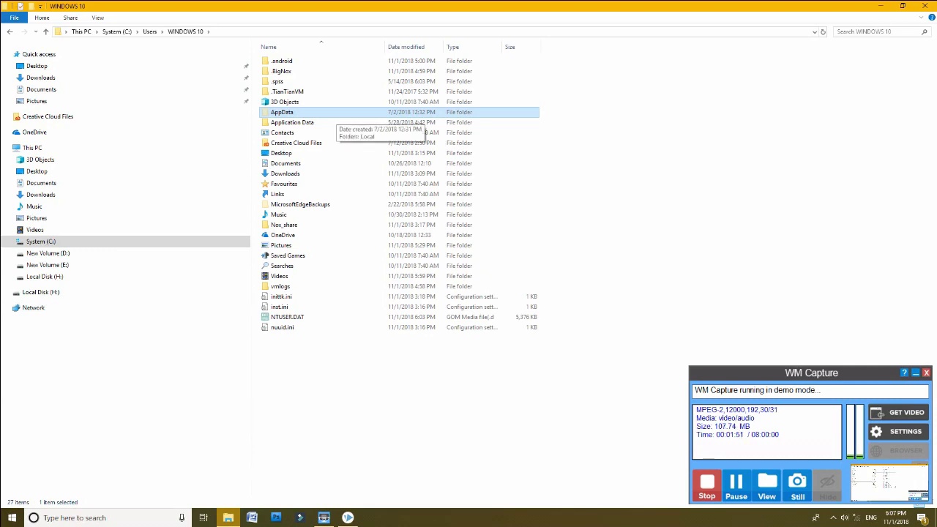
pyautogui.doubleClick(340, 112)
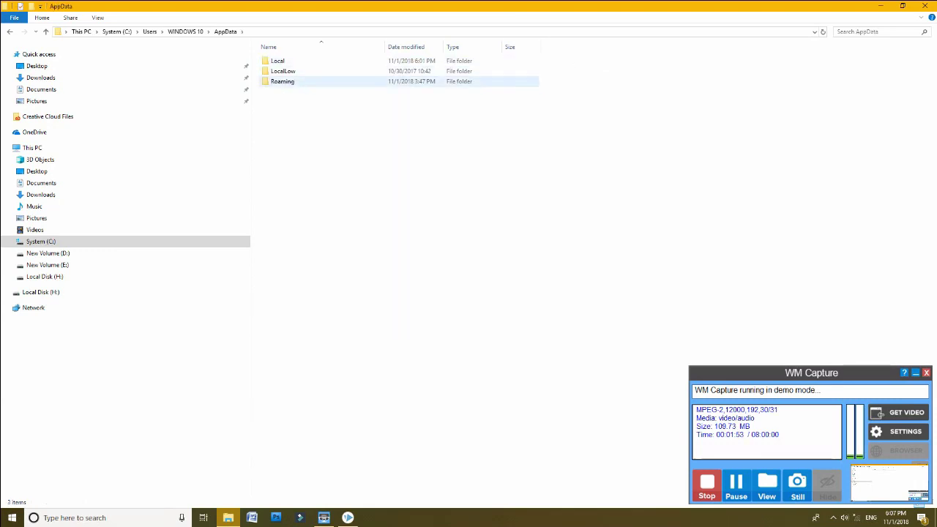
pyautogui.click(341, 81)
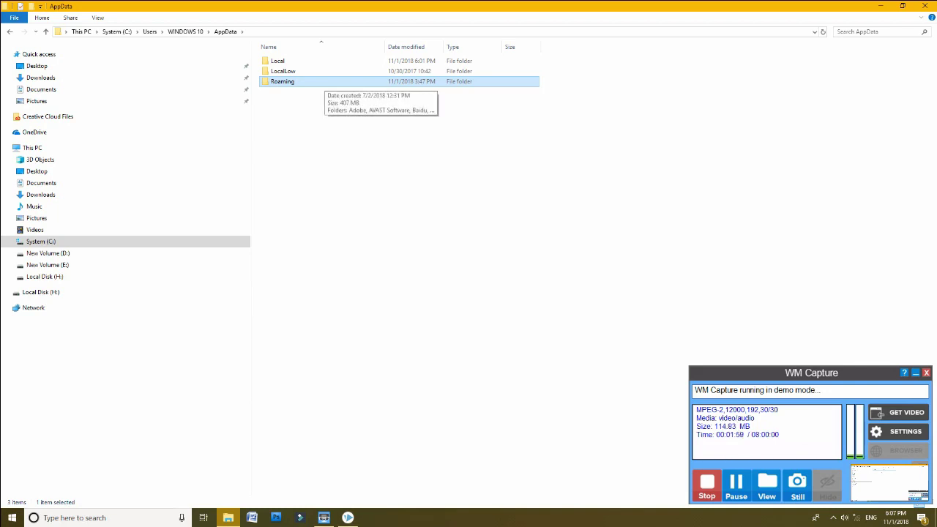
pyautogui.doubleClick(322, 81)
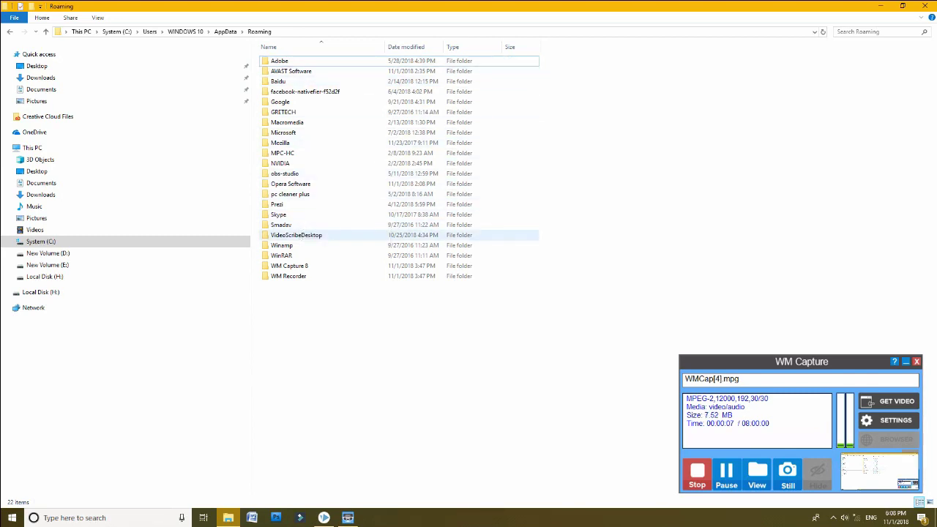
# - Open the Library folder inside VideoScribeDesktop's Local Store folder
pyautogui.click(296, 235)
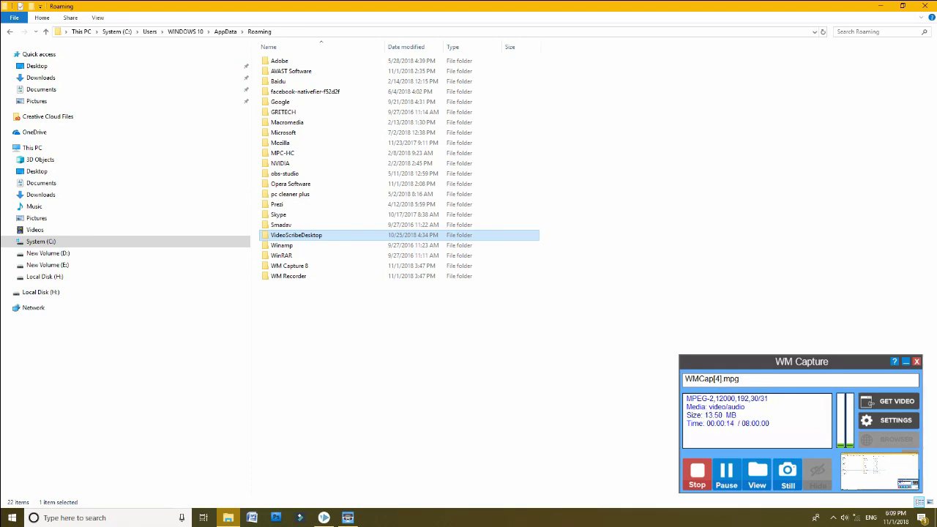
pyautogui.doubleClick(296, 235)
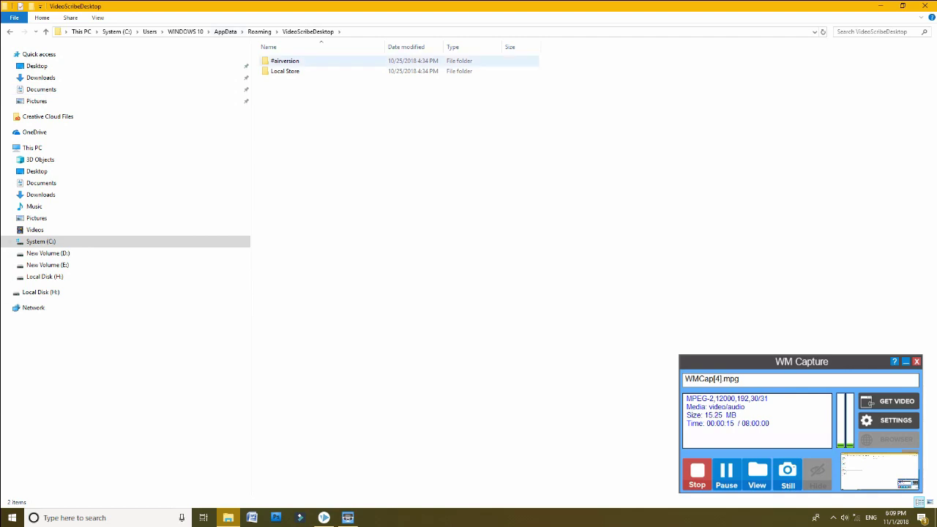
pyautogui.click(308, 71)
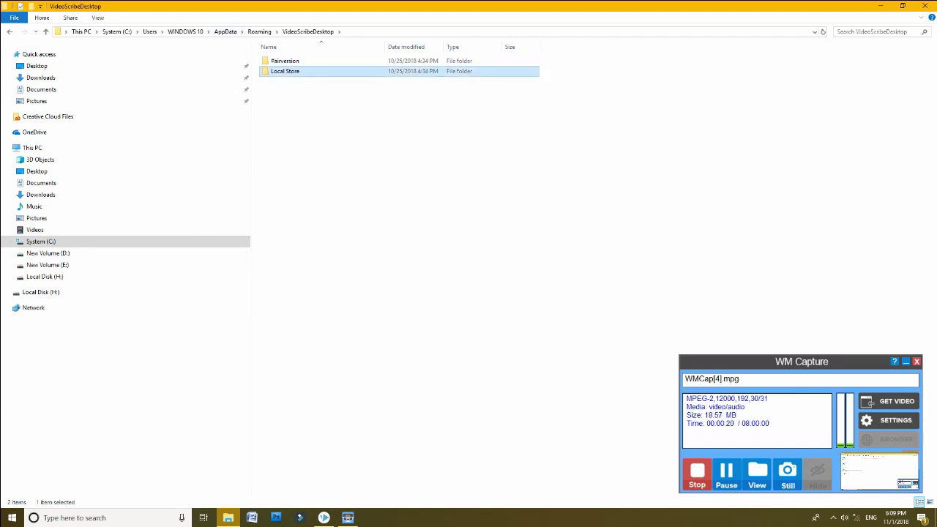
pyautogui.doubleClick(293, 71)
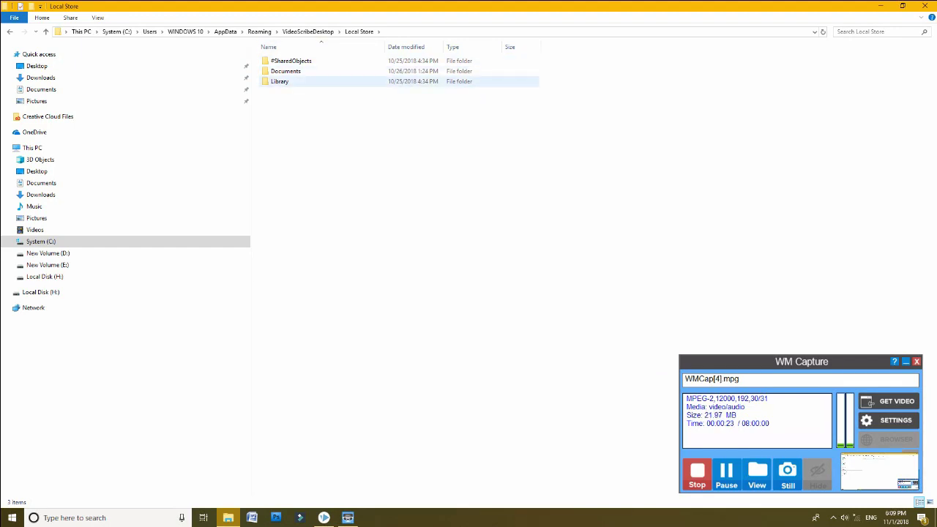
pyautogui.click(285, 82)
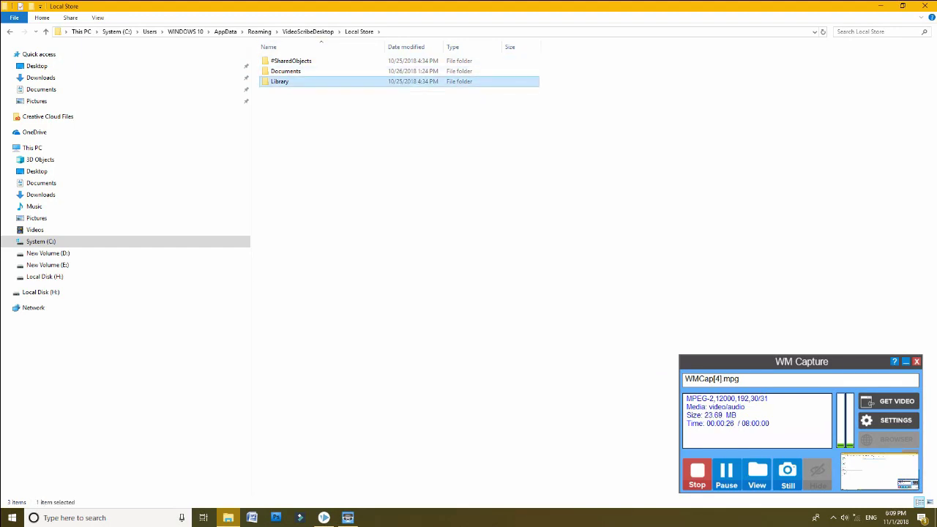
pyautogui.doubleClick(356, 82)
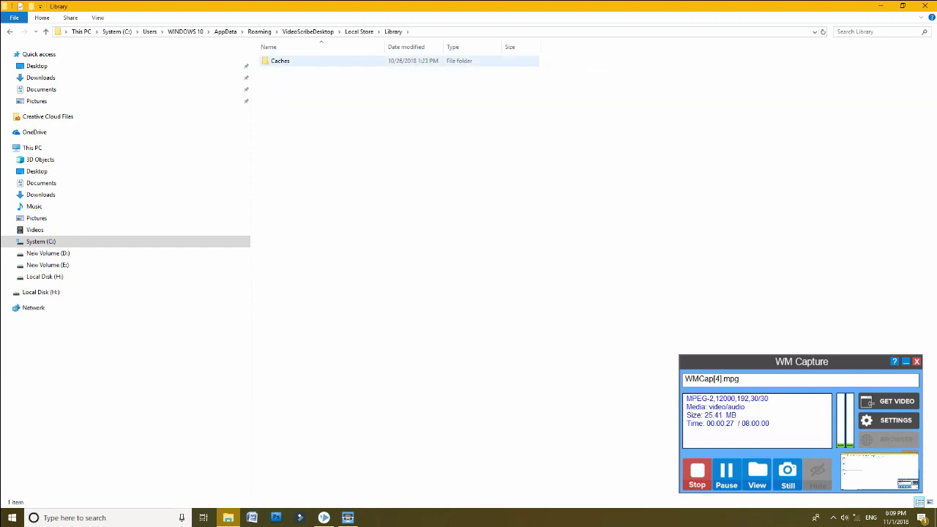
# - Delete the Caches folder from the Library folder and refresh the folder view
pyautogui.click(322, 60)
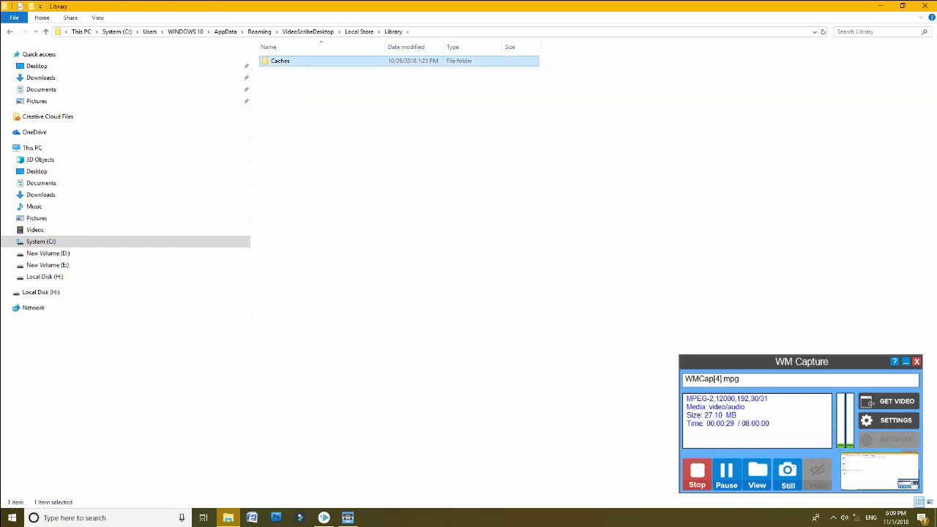
pyautogui.rightClick(316, 61)
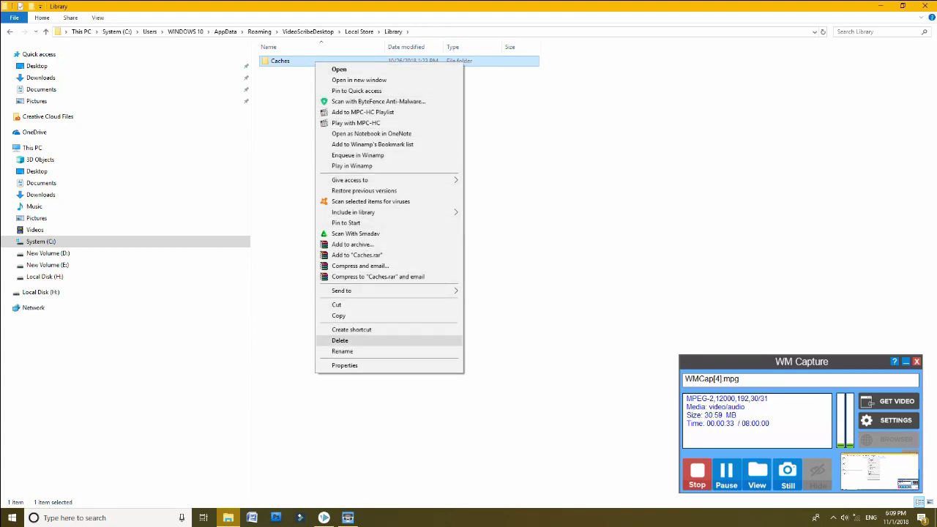
pyautogui.click(340, 340)
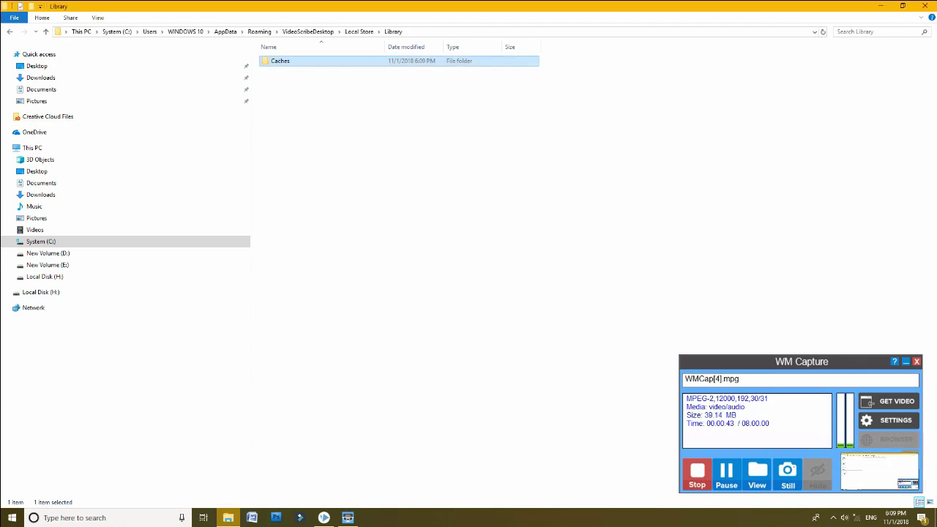
pyautogui.click(356, 126)
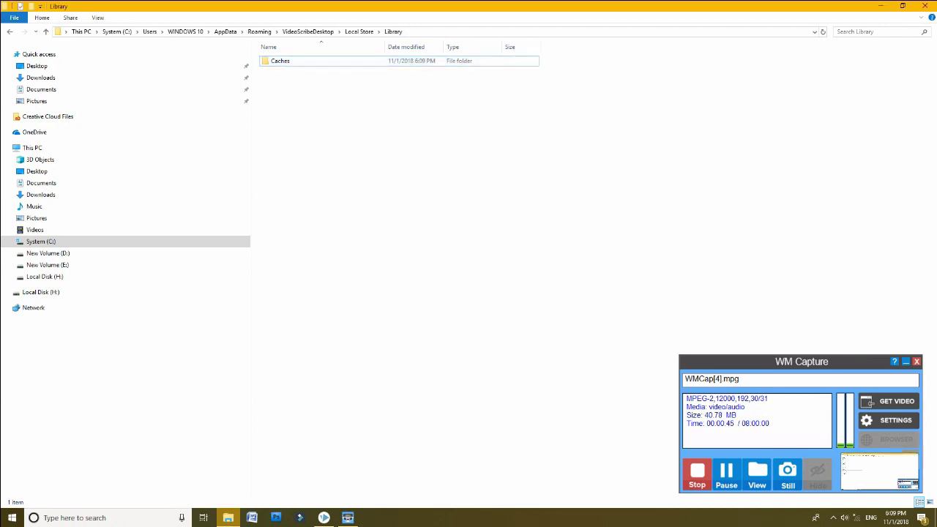
pyautogui.rightClick(356, 126)
pyautogui.click(380, 165)
pyautogui.rightClick(291, 67)
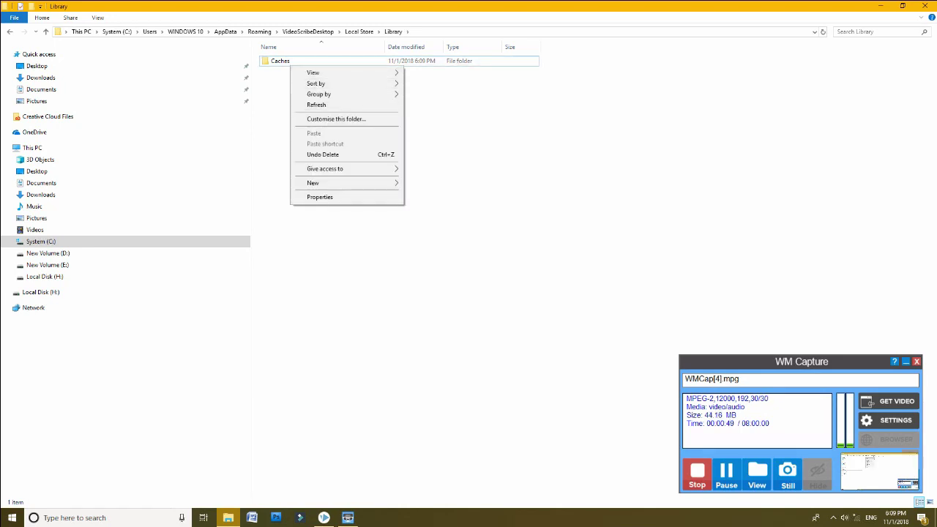
pyautogui.press('Escape')
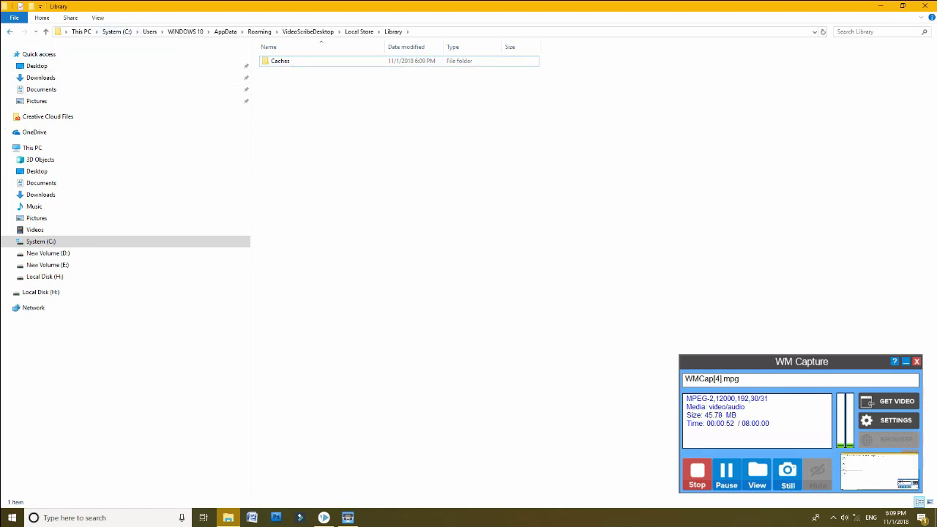
# - Close File Explorer and refresh the desktop
pyautogui.click(924, 5)
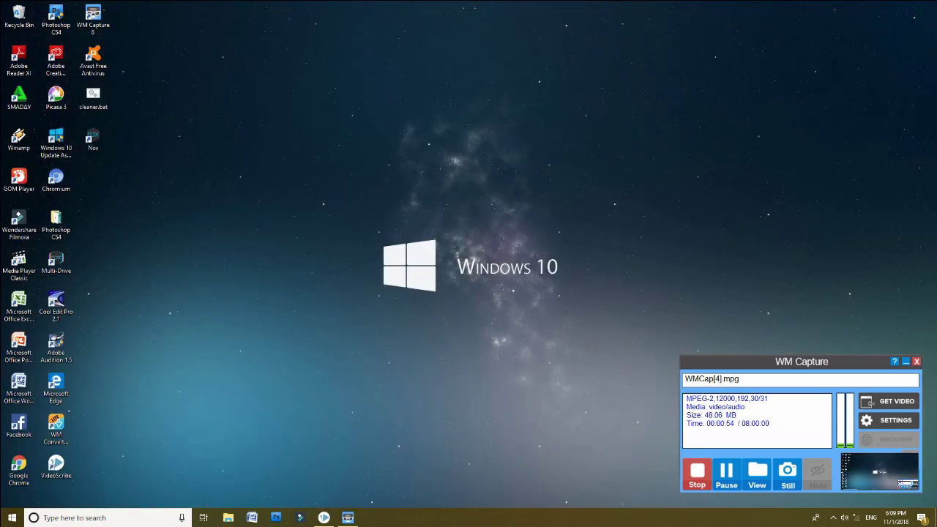
pyautogui.rightClick(551, 178)
pyautogui.click(586, 207)
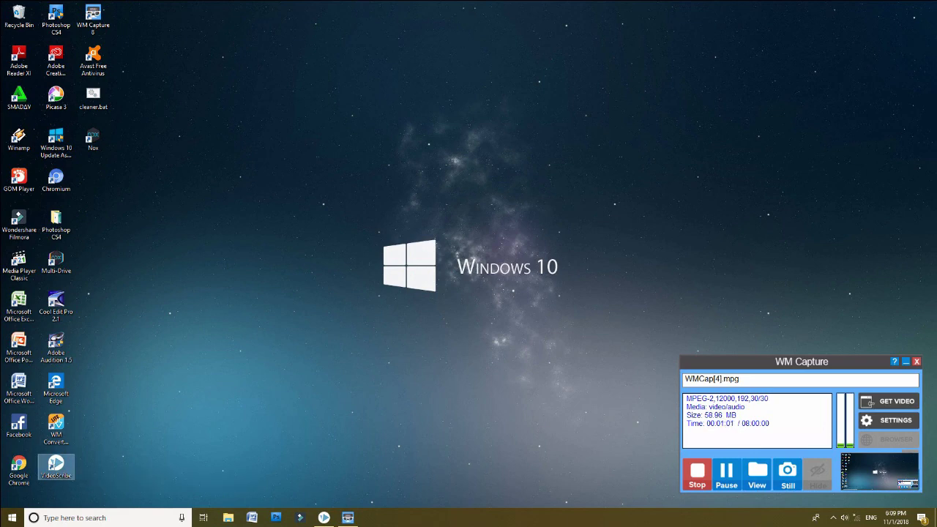
# - Bring the running VideoScribe window to the front and exit the program
pyautogui.doubleClick(56, 467)
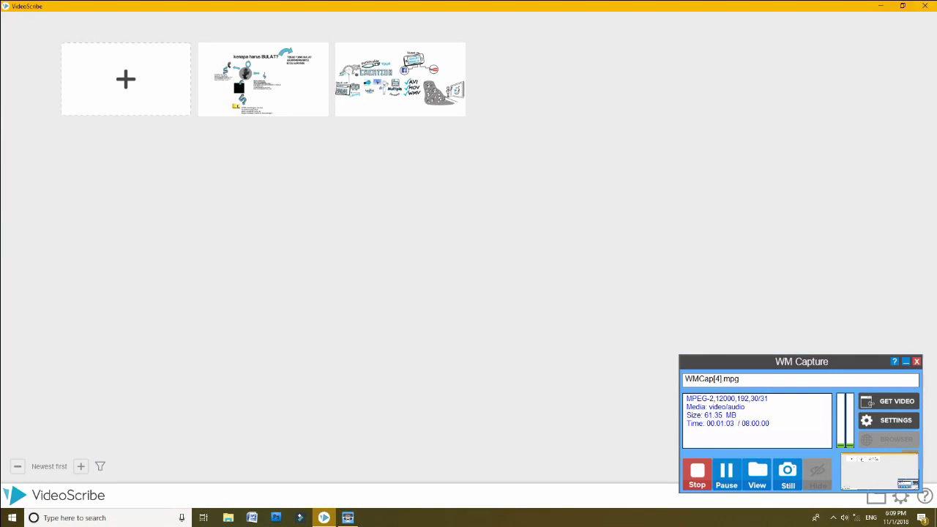
pyautogui.click(924, 6)
pyautogui.click(529, 309)
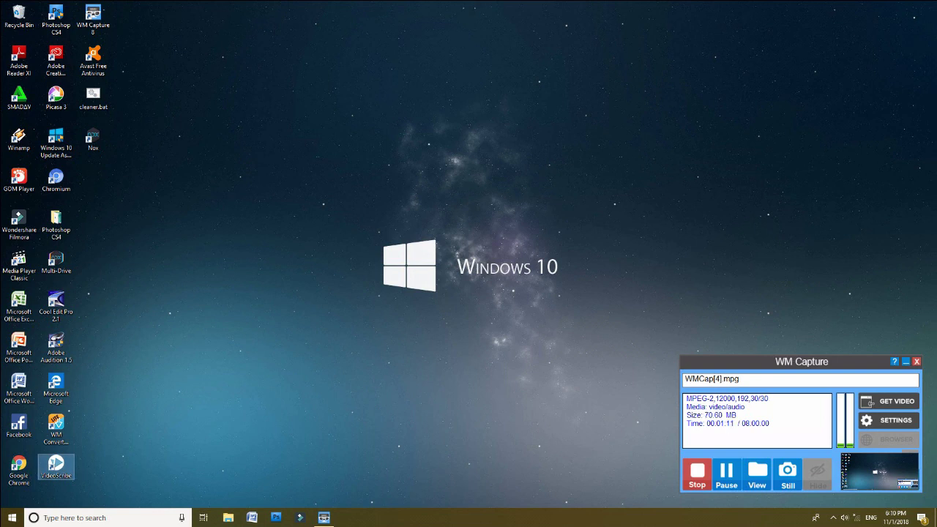
# - Relaunch VideoScribe and dismiss the welcome guide and the offline usage notice
pyautogui.doubleClick(56, 465)
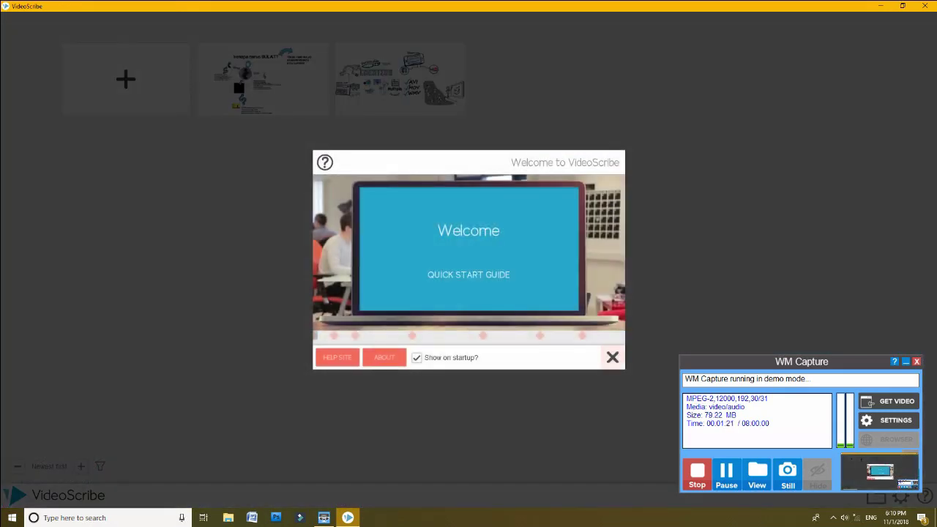
pyautogui.click(613, 357)
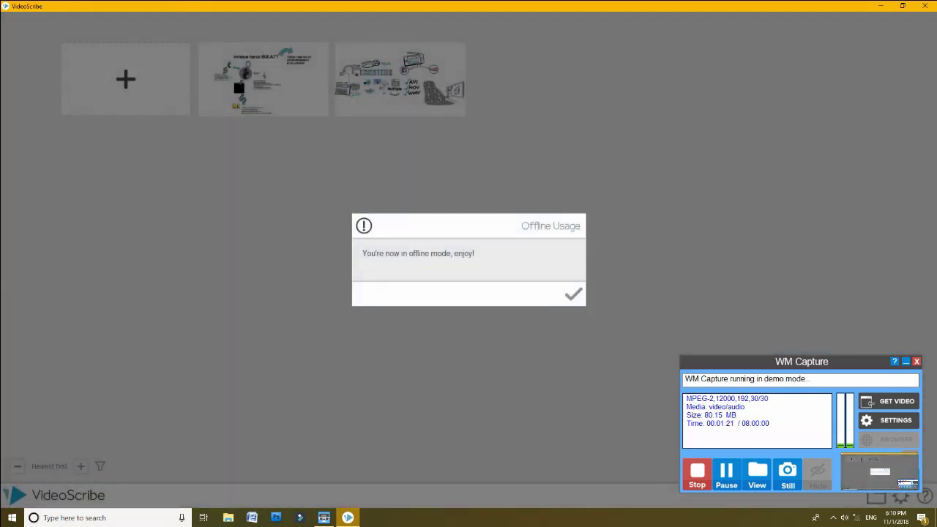
pyautogui.click(573, 293)
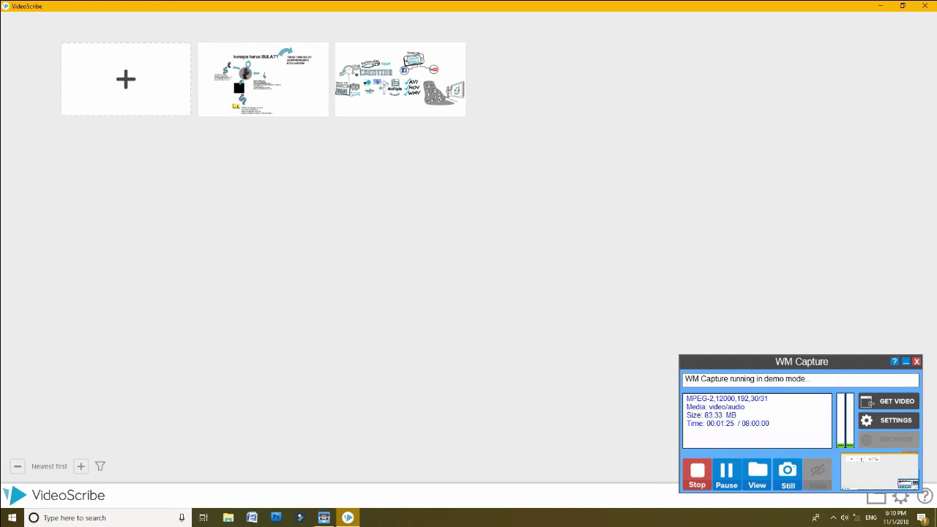
# - Open the scribe named Example scribe in the editor
pyautogui.click(126, 81)
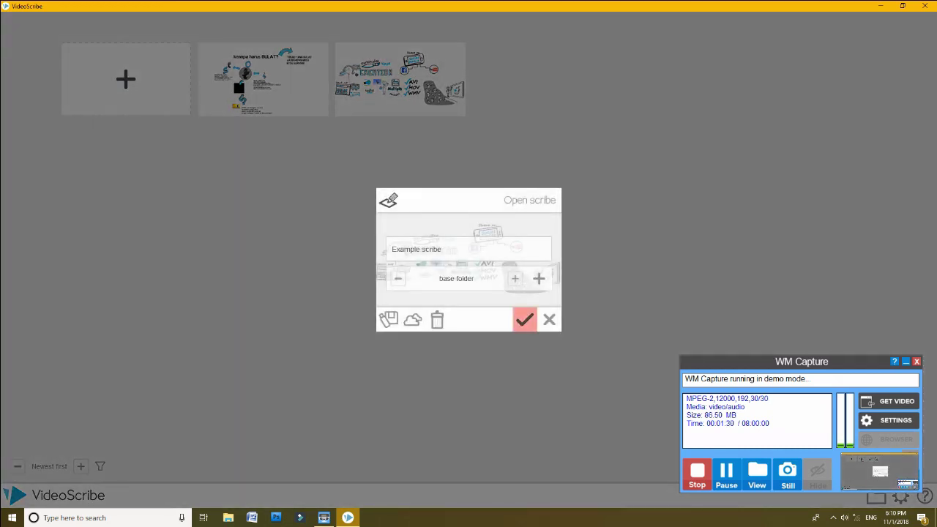
pyautogui.click(524, 319)
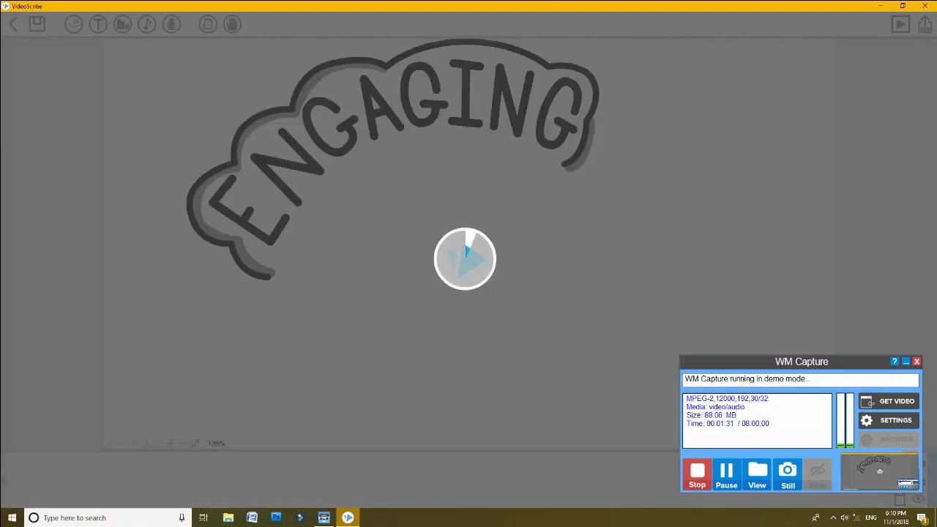